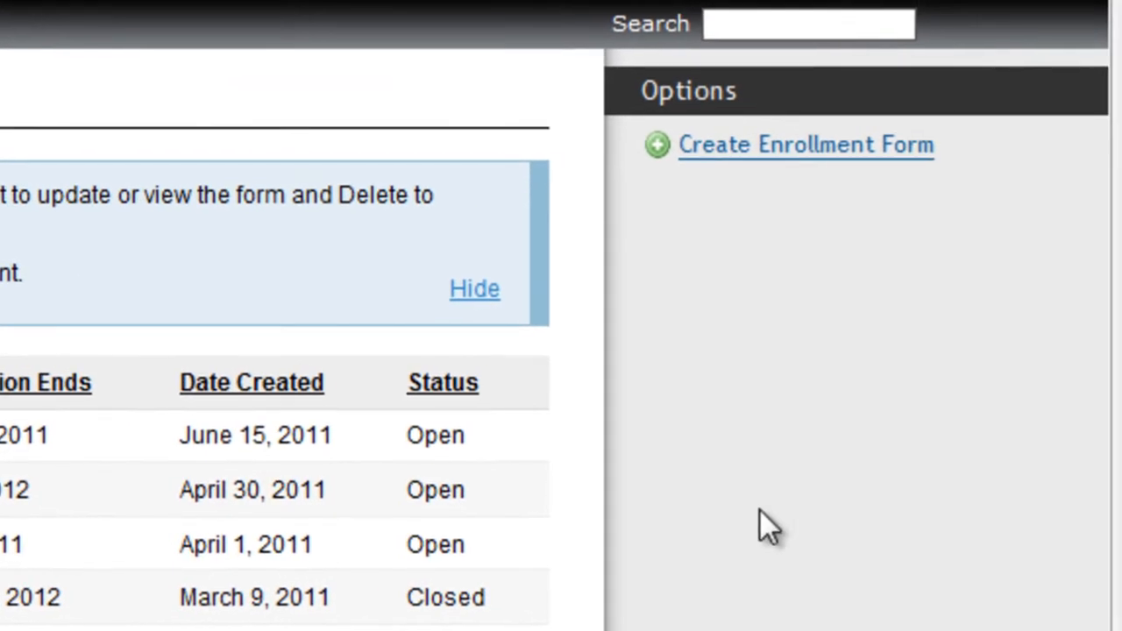
Start a new enrollment form and assign the third listed teacher to it.
click(803, 147)
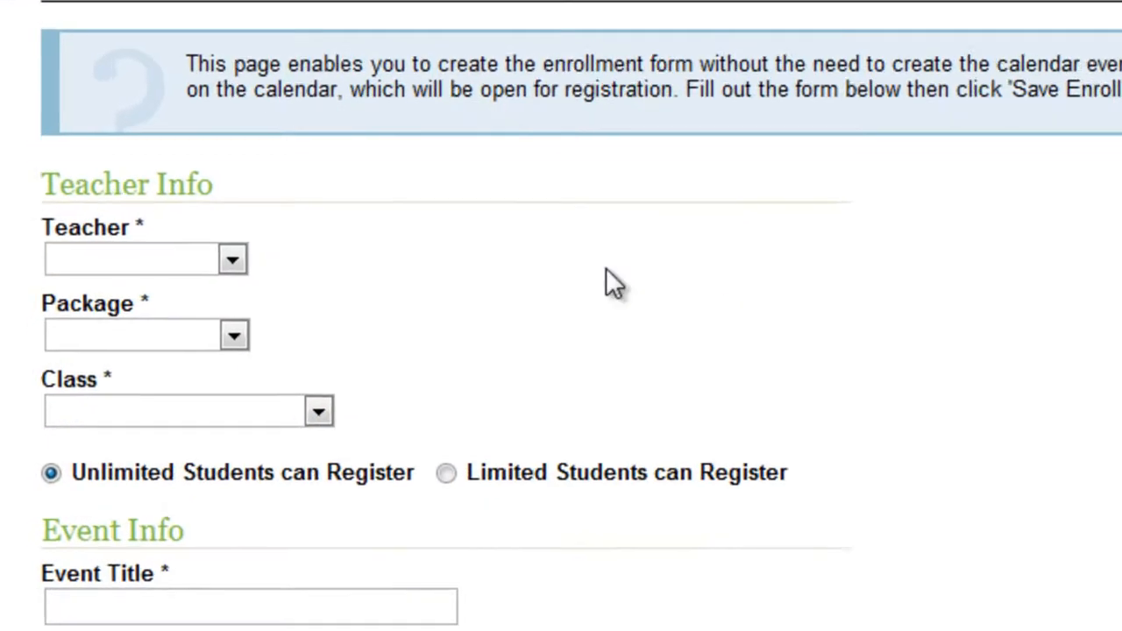
click(232, 259)
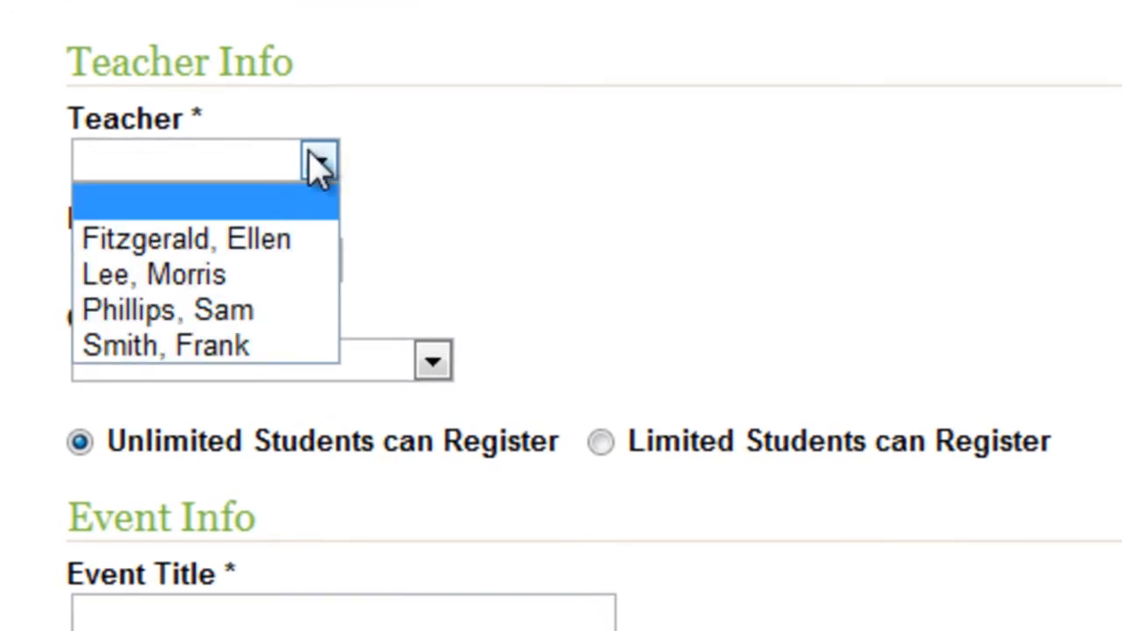
click(285, 311)
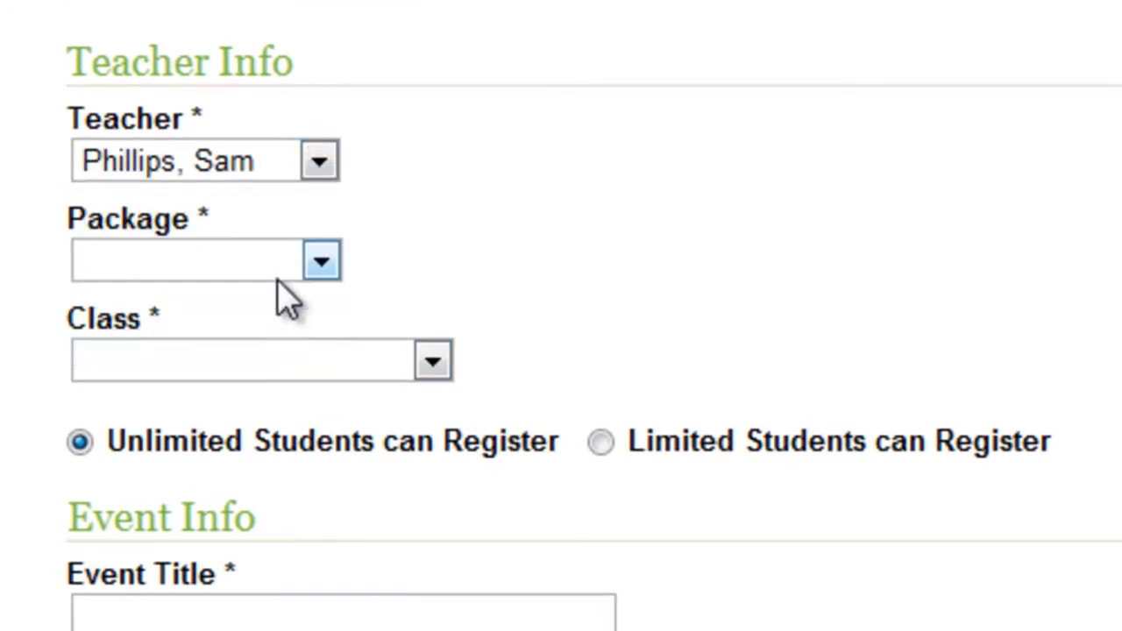
Set the package to By the Week and the class to Tae Kwan Do (Advanced).
click(292, 259)
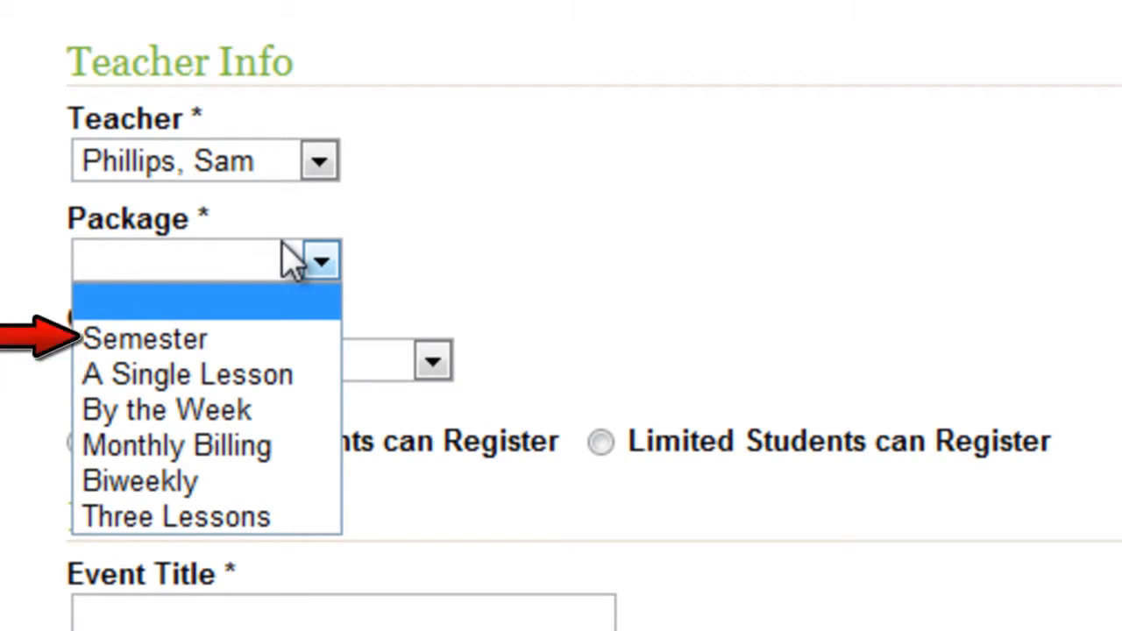
click(289, 410)
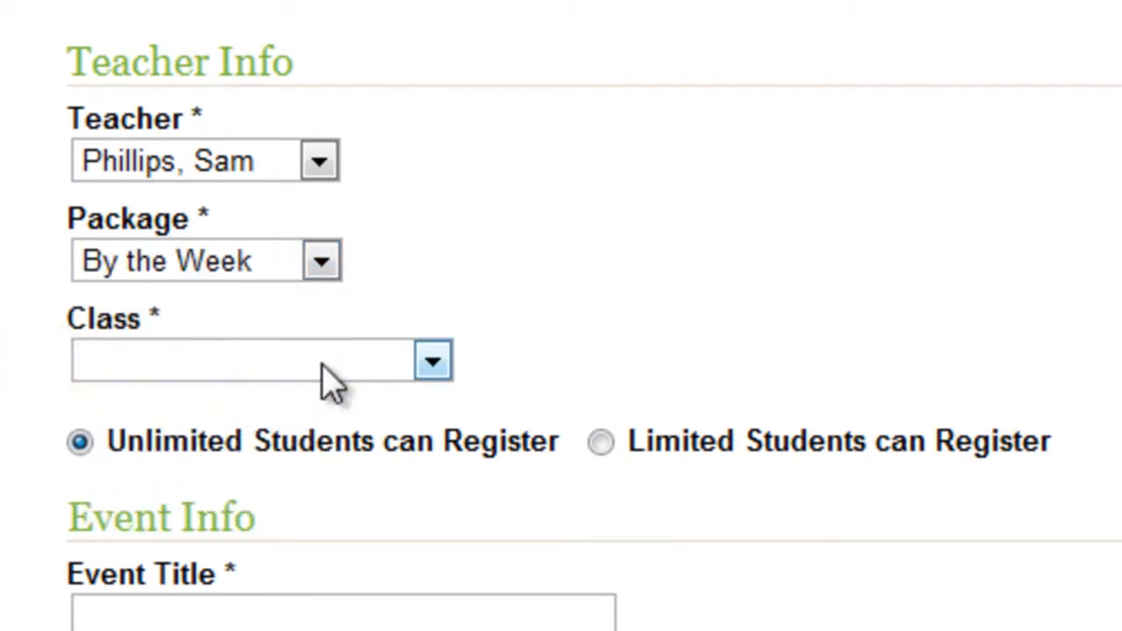
click(323, 379)
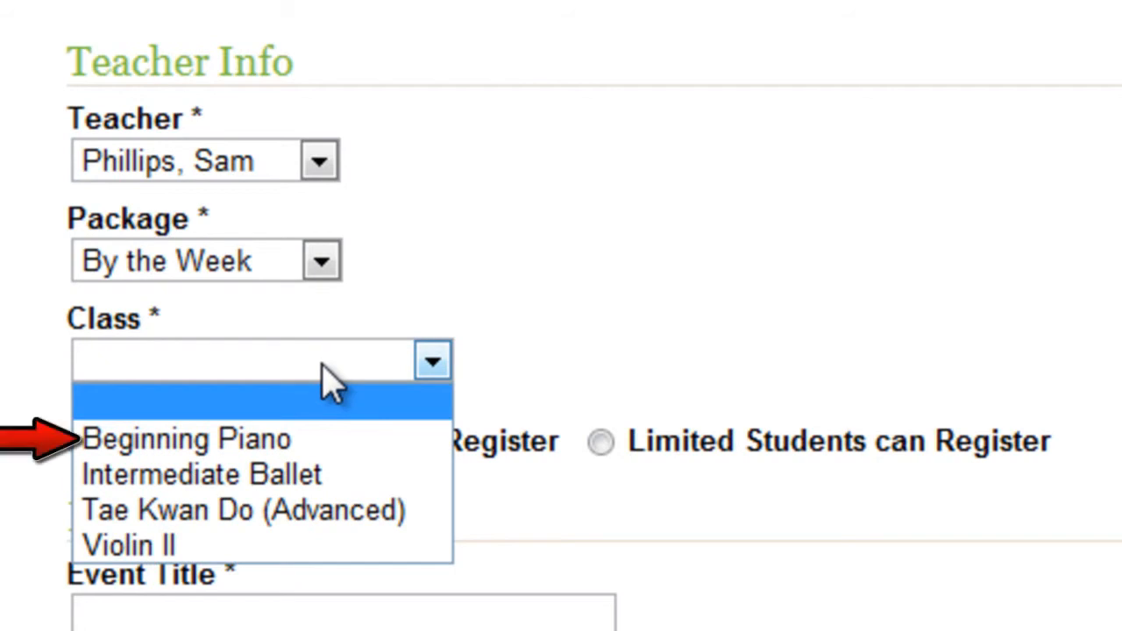
click(318, 522)
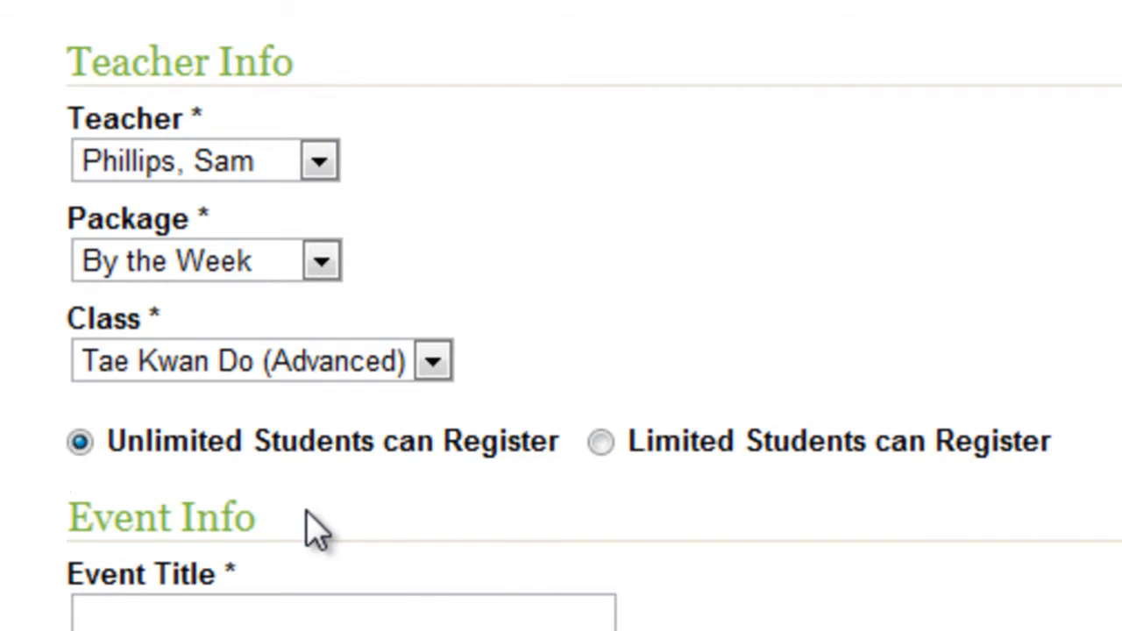
Limit student registration to a maximum of 5 students.
click(601, 443)
click(381, 509)
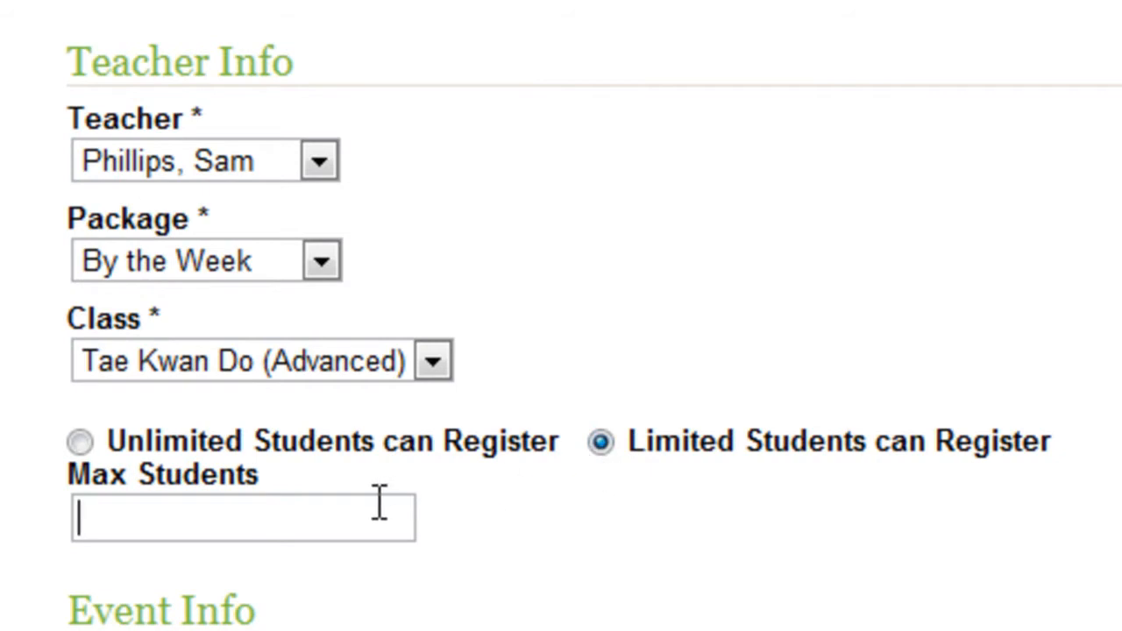
text(5)
Title the event Sparring Session and set its date to 2011-06-20.
click(383, 220)
text(Sparring Session)
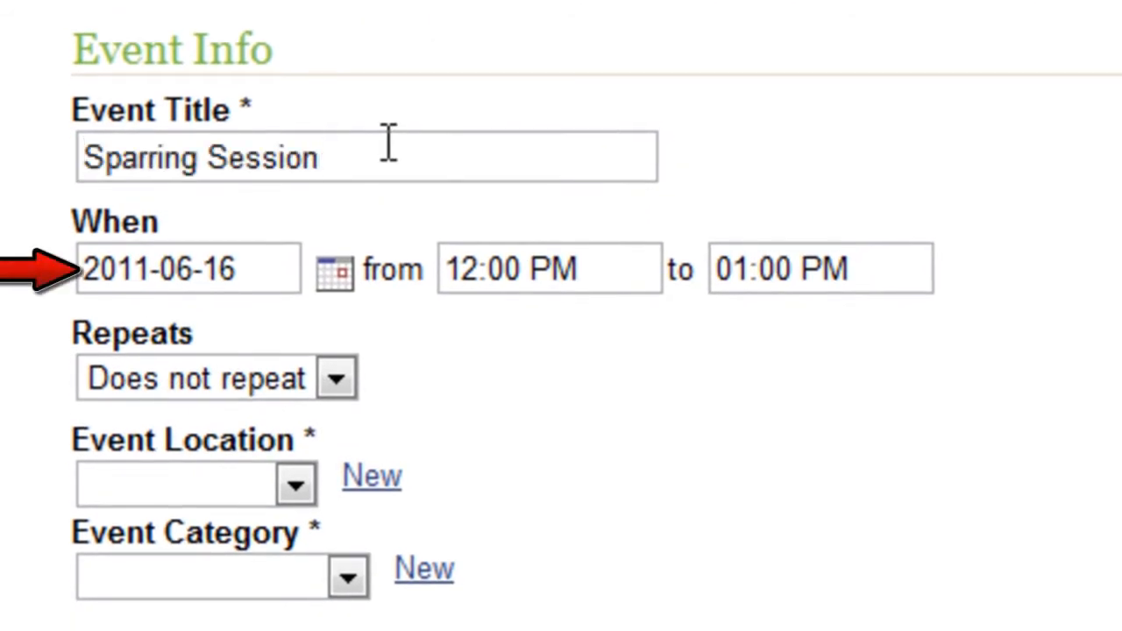
click(335, 272)
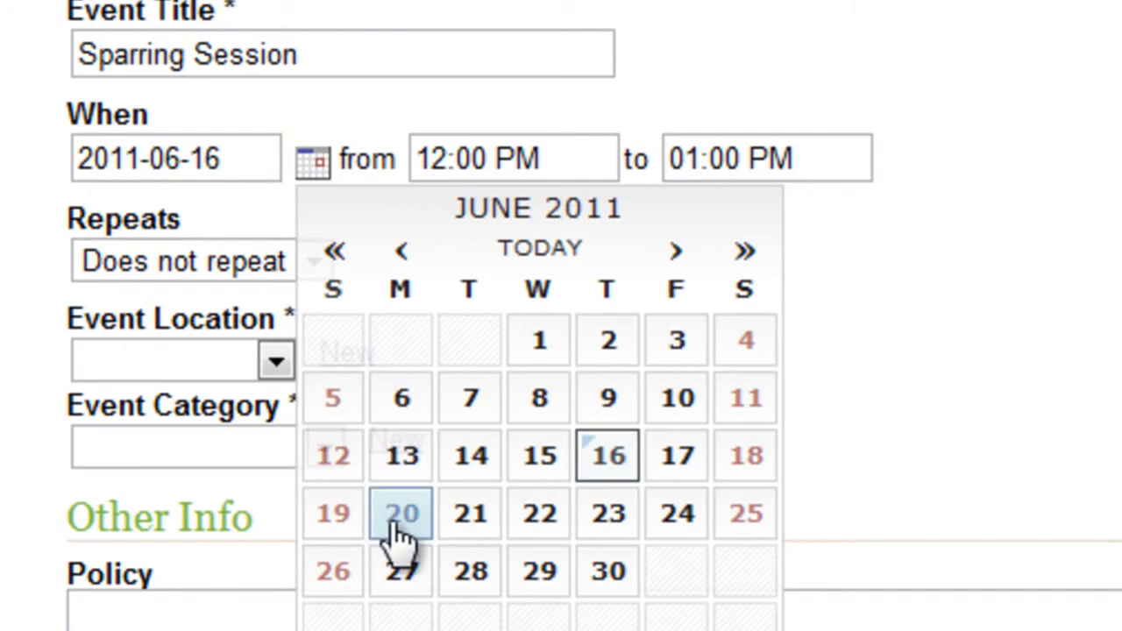
click(400, 516)
Set the event time from 01:00 PM to 03:00 PM using the preset times.
click(496, 159)
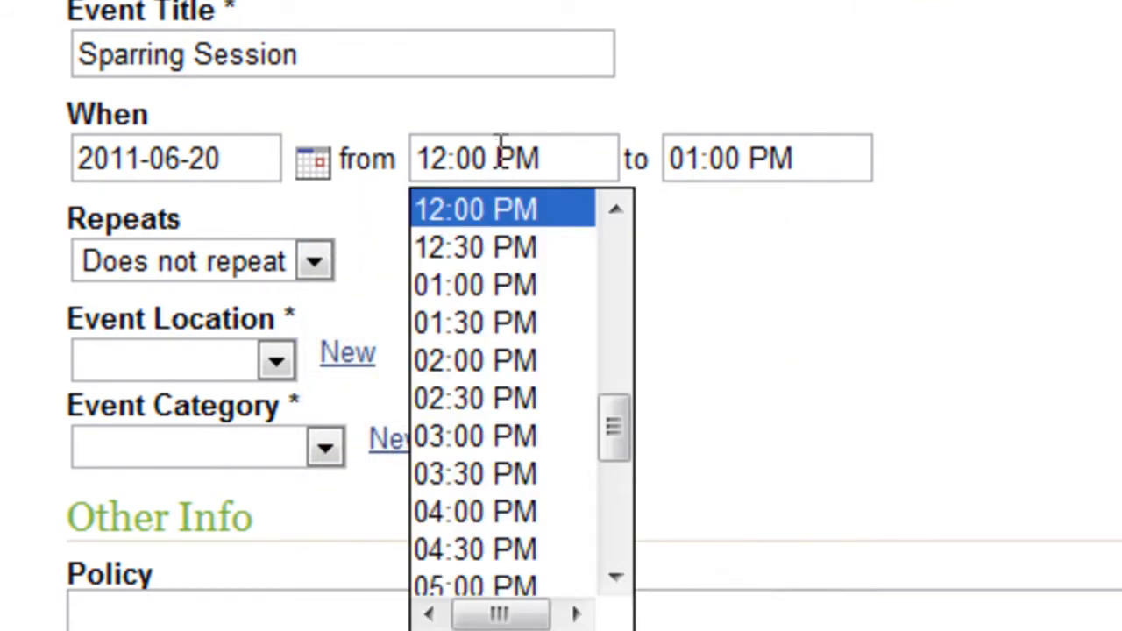
click(507, 285)
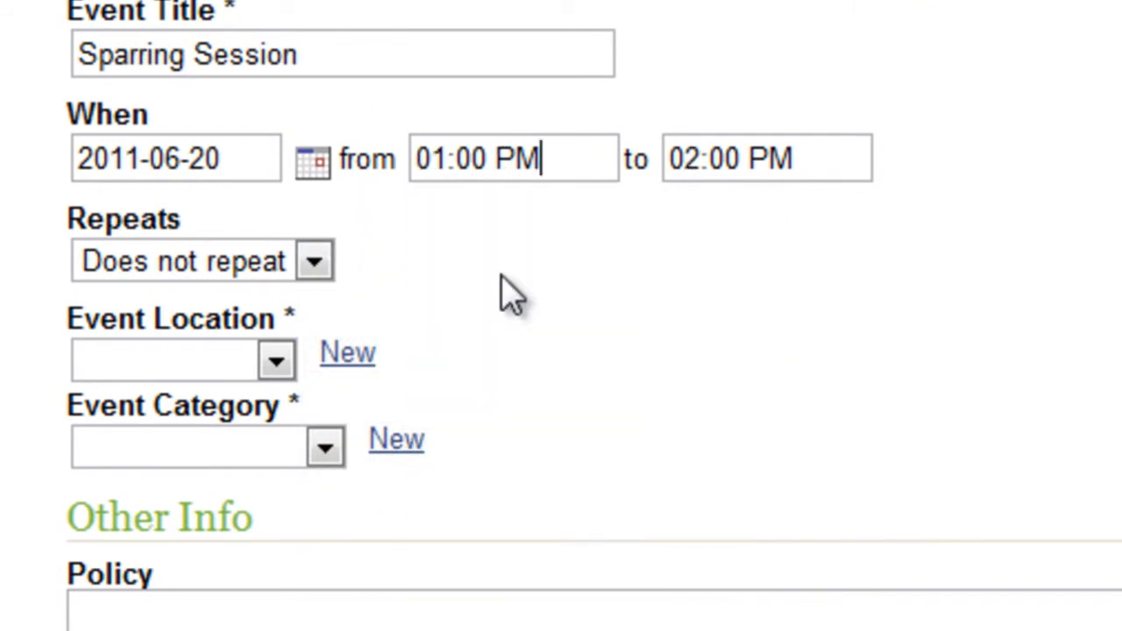
click(731, 160)
click(759, 285)
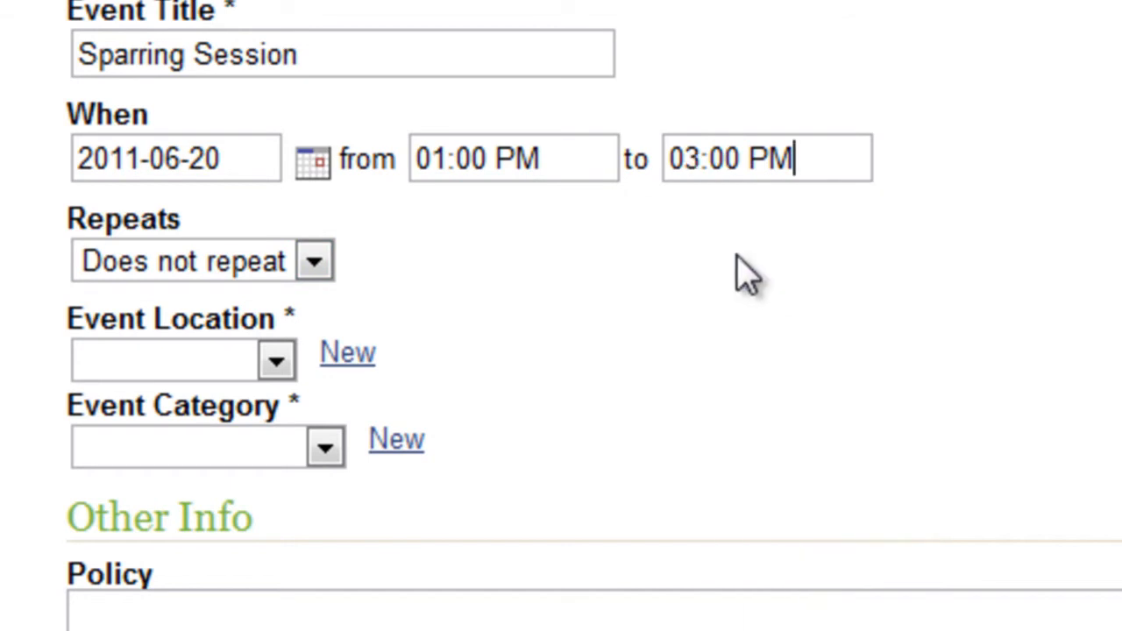
Enter a custom event time from 1:23 PM to 2:59 PM.
click(600, 163)
text(1:23 PM)
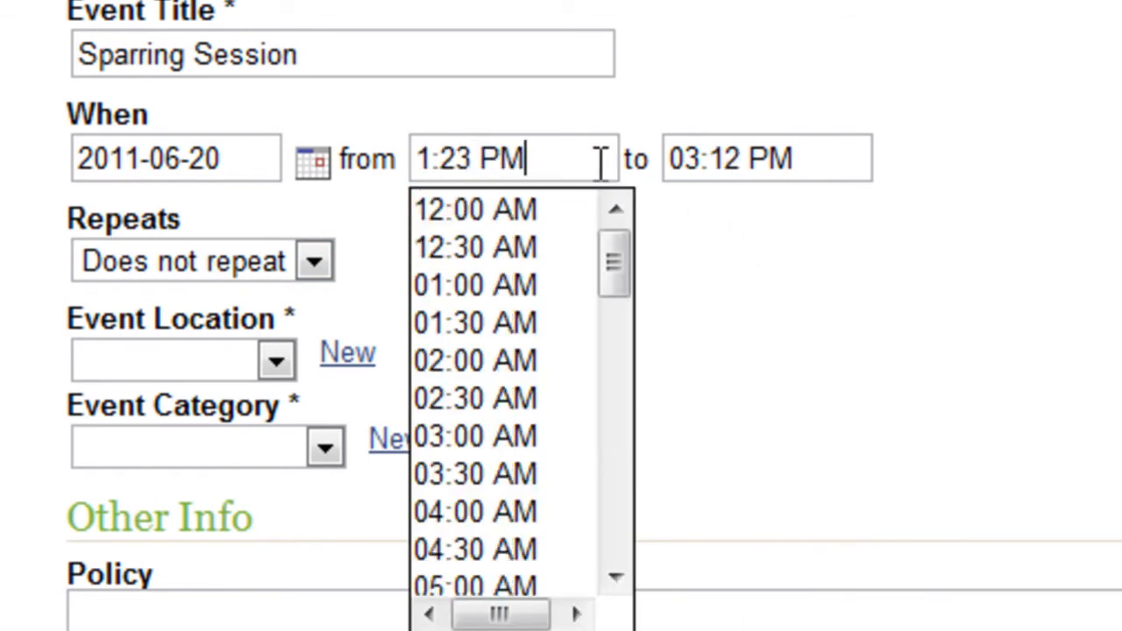
key(Tab)
text(2:59 PM)
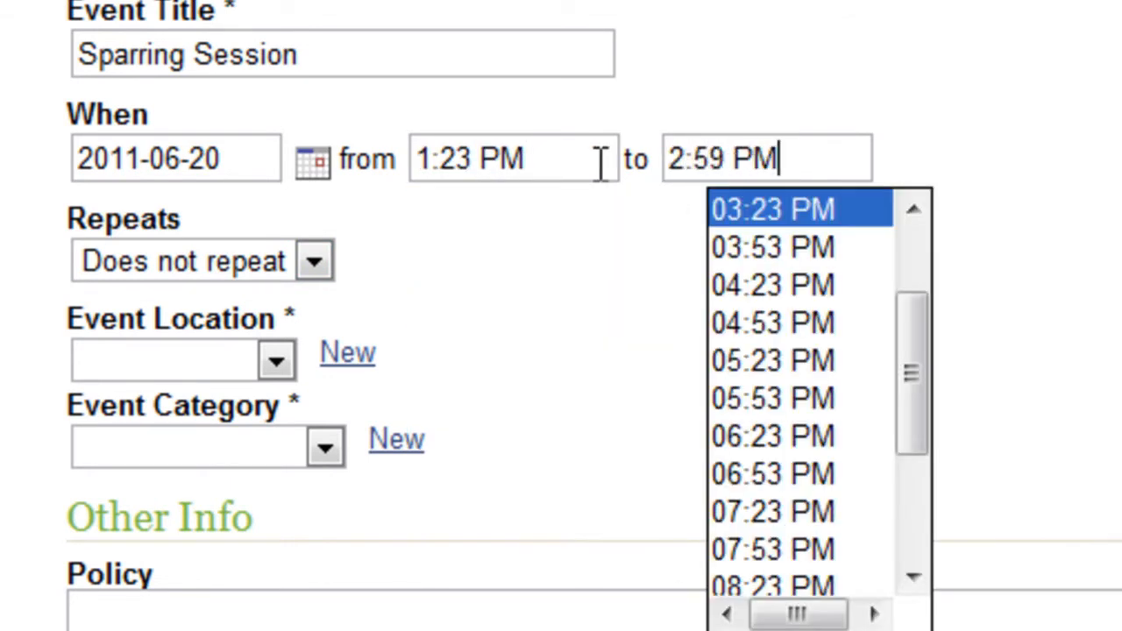
key(Tab)
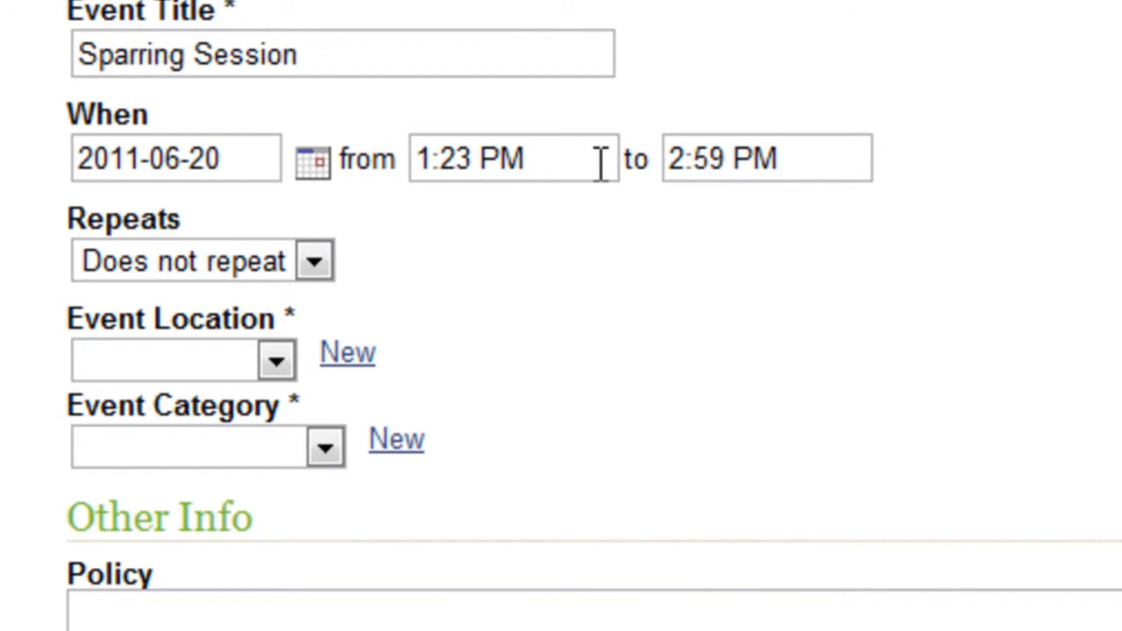
Make the event repeat weekly until 2011-08-01.
click(314, 262)
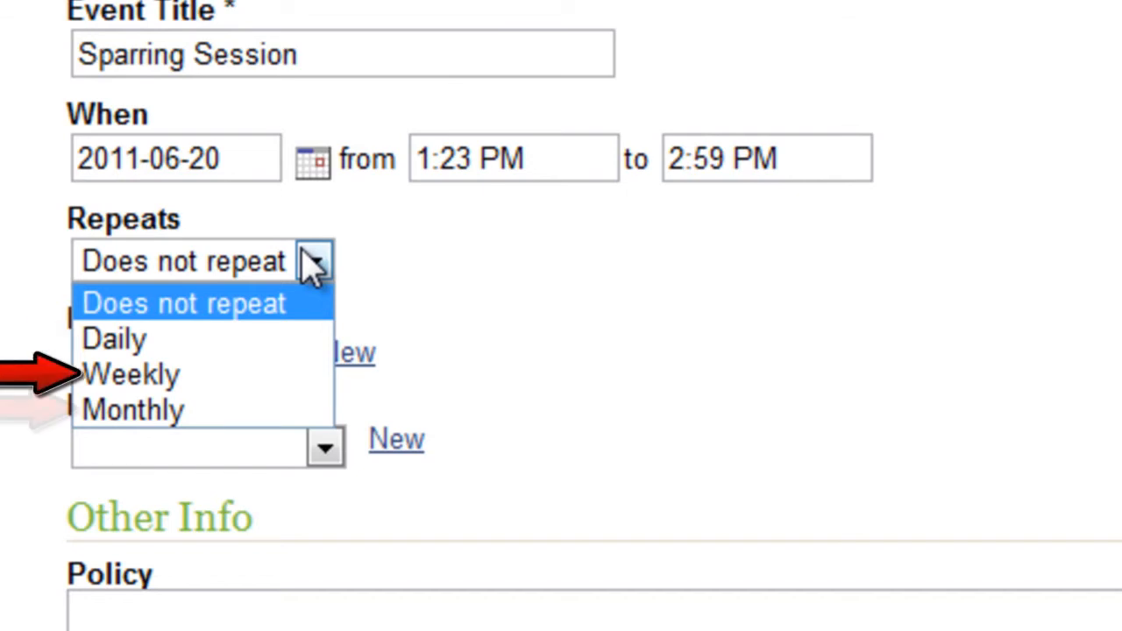
click(266, 385)
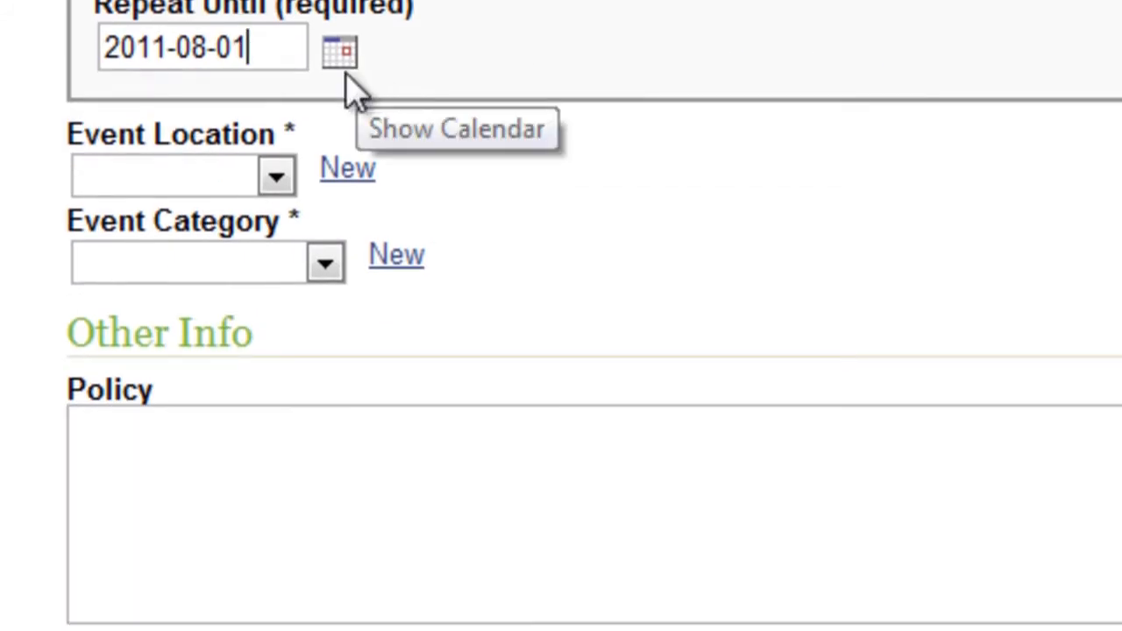
Add a new event location named Dojo with the description Maple Street Elementary Gym.
click(276, 175)
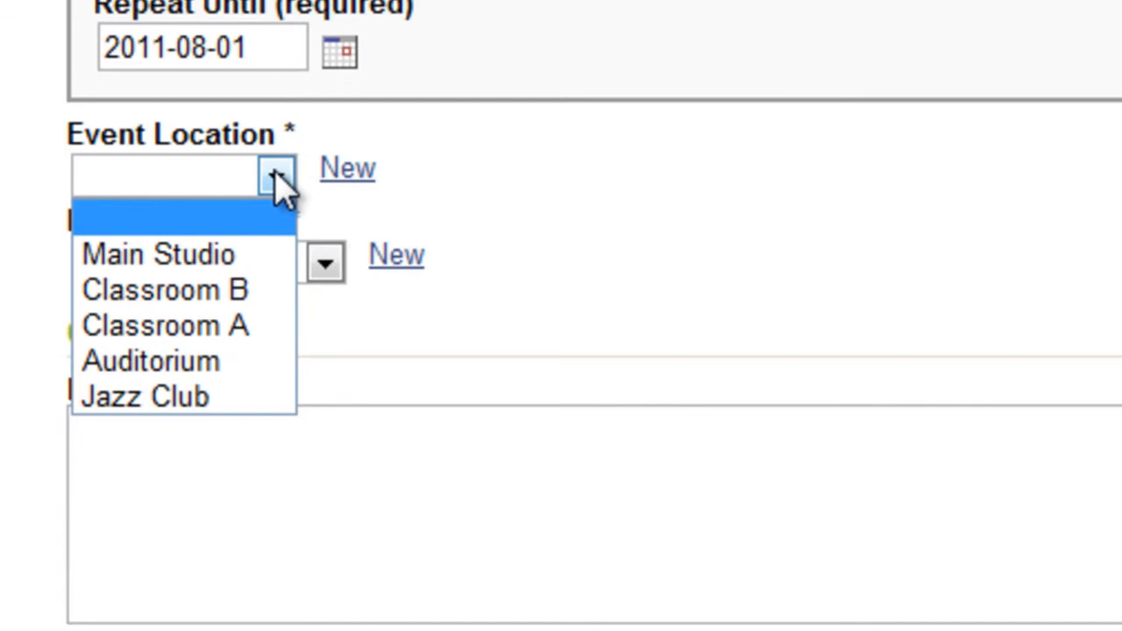
click(348, 171)
text(Dojo)
key(Tab)
text(Maple Street Elementary Gym)
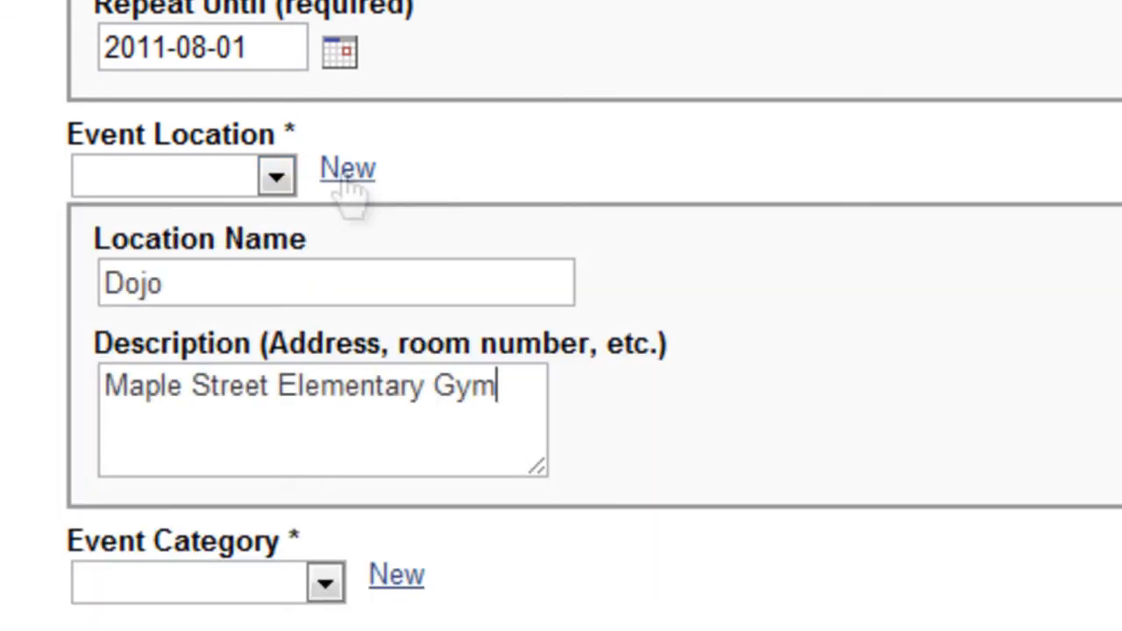
Add a new event category named Sparring Session and give it the bright red color.
click(338, 280)
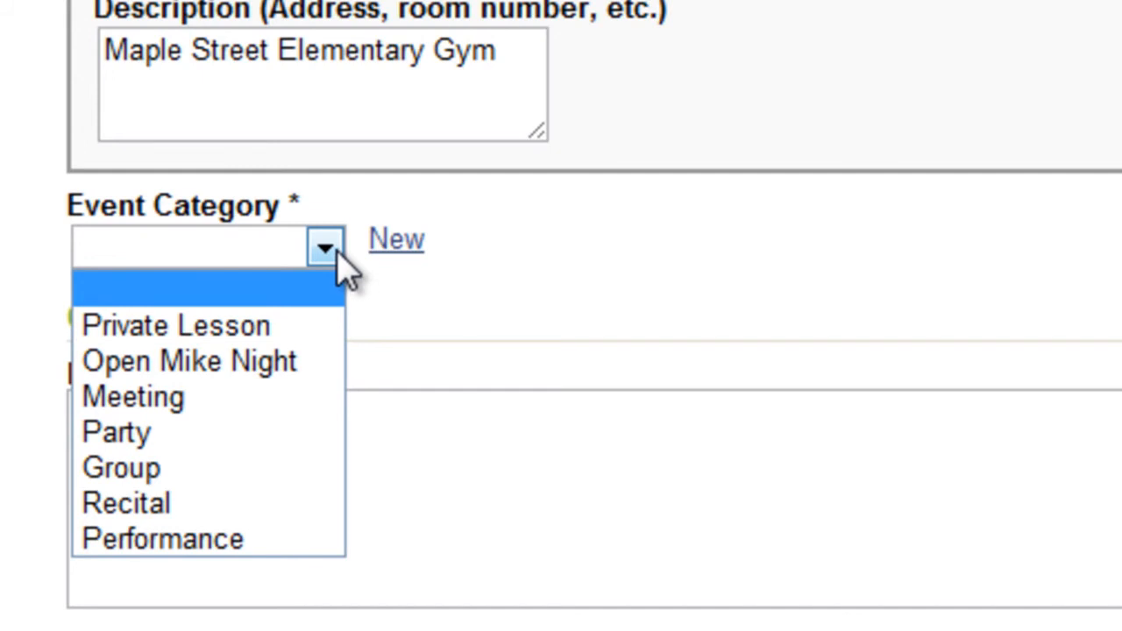
click(383, 253)
text(Sparring Session)
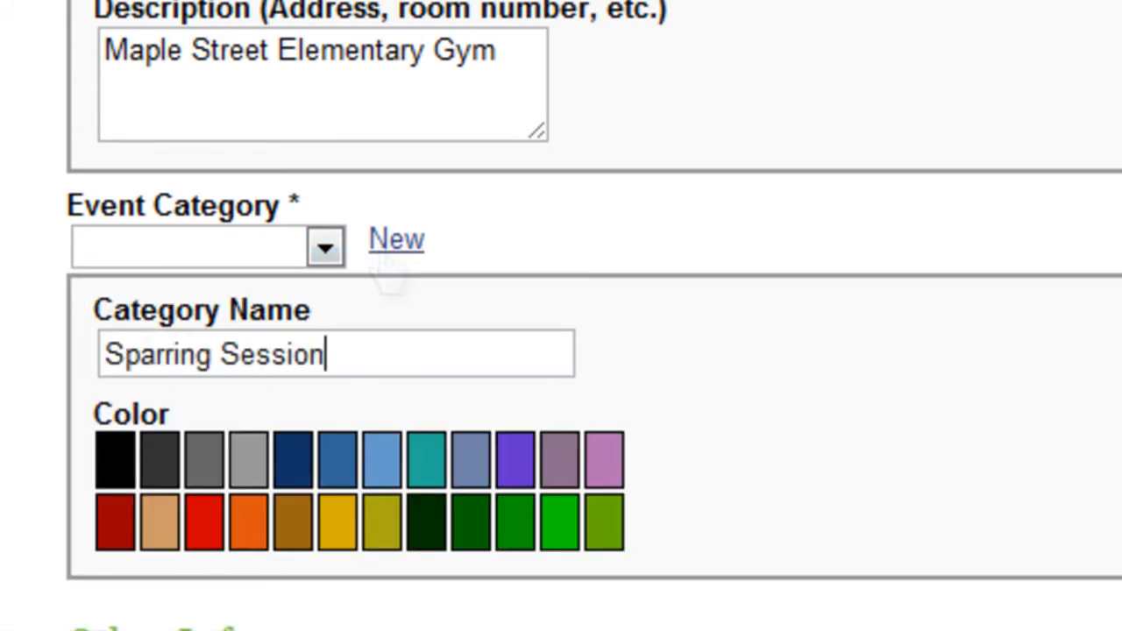
click(207, 525)
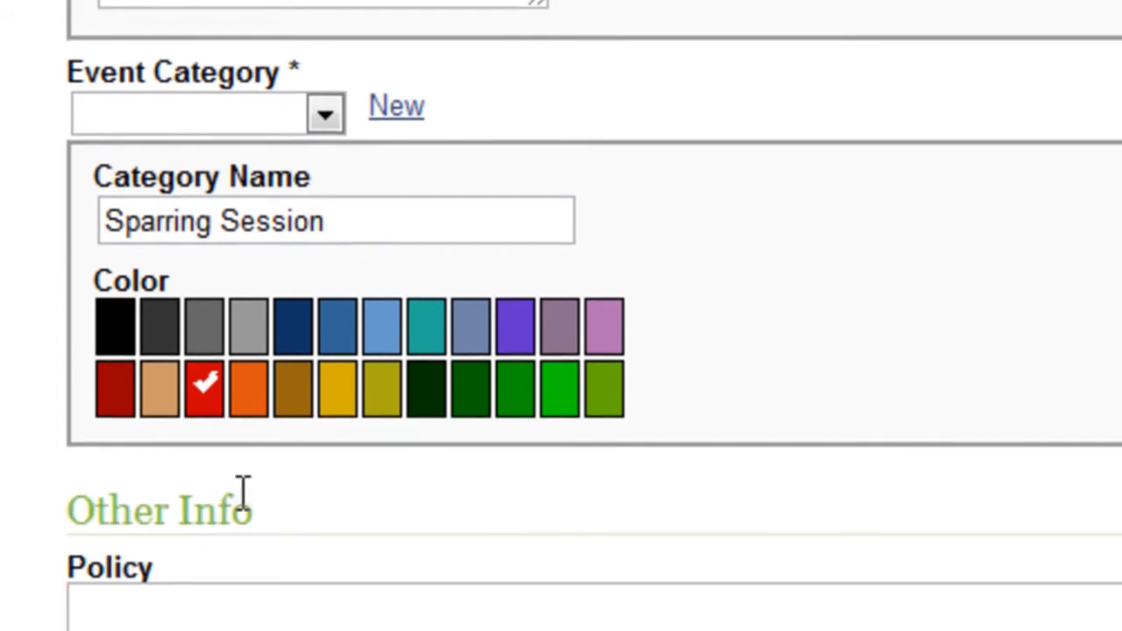
Enter the numbered session rules as the policy and require a registration fee of 50.
click(256, 195)
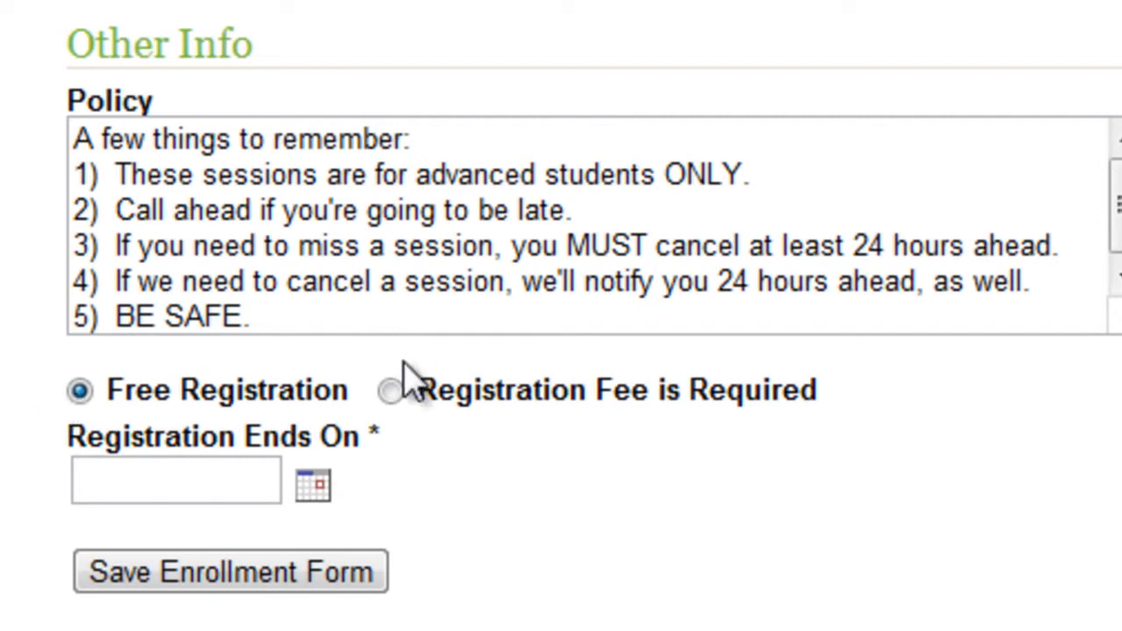
click(391, 392)
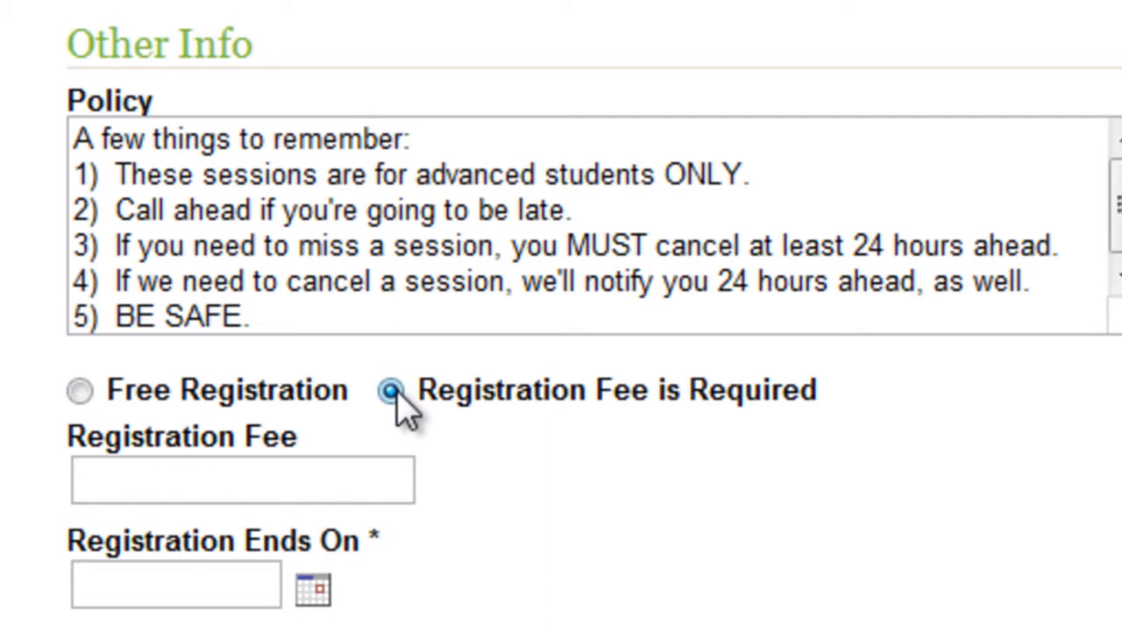
click(334, 479)
text(50)
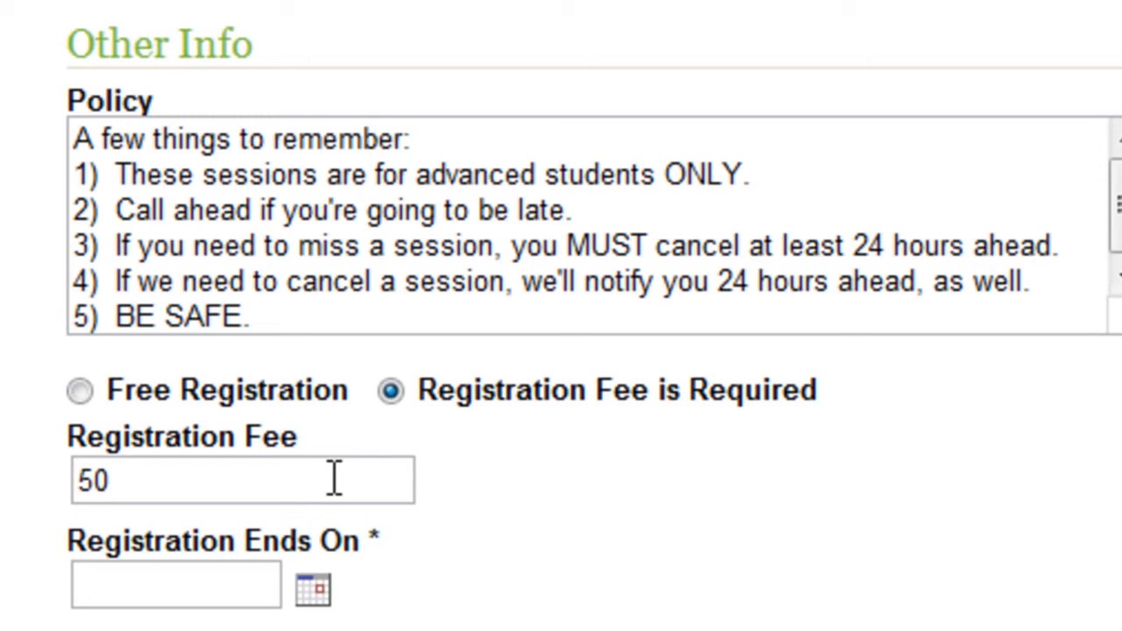
Set registration to end on 2011-06-17 and save the enrollment form.
click(315, 591)
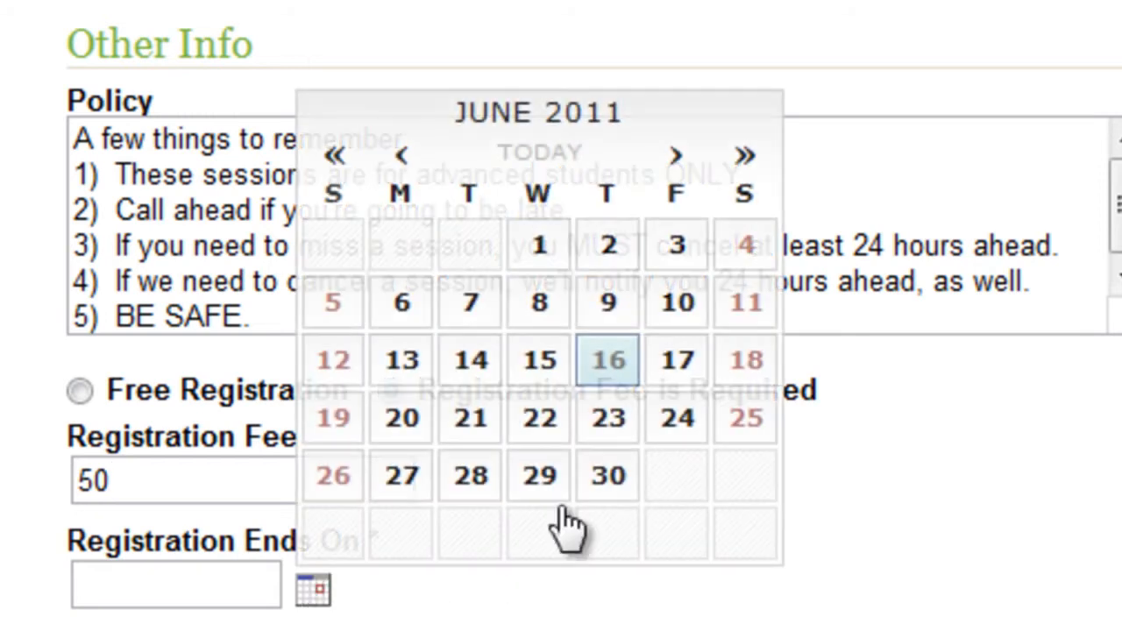
click(676, 372)
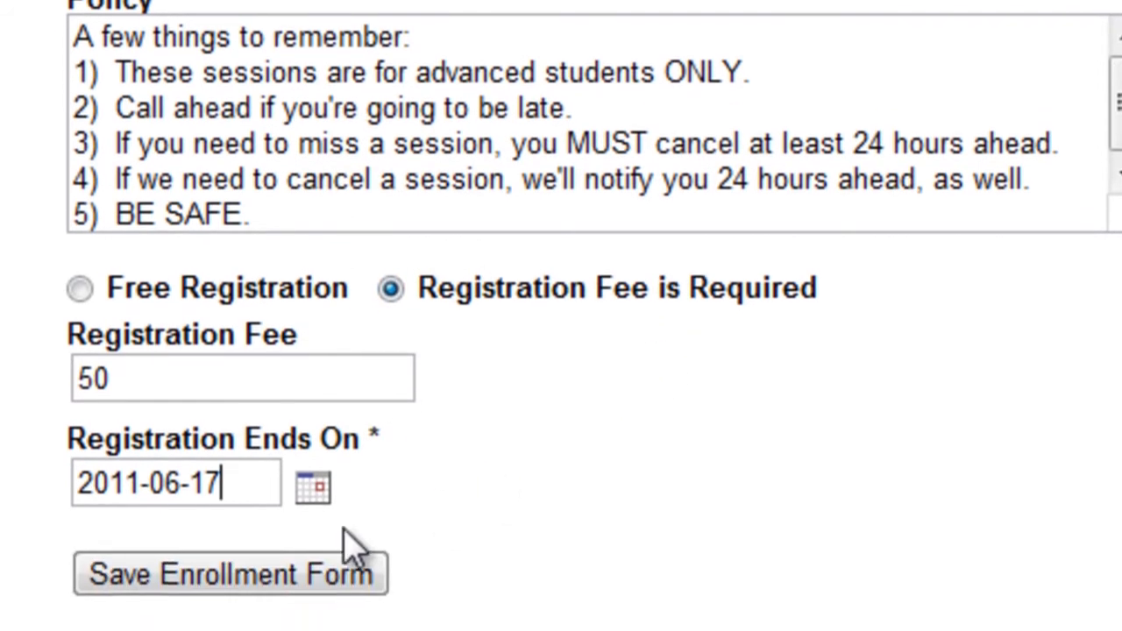
click(255, 570)
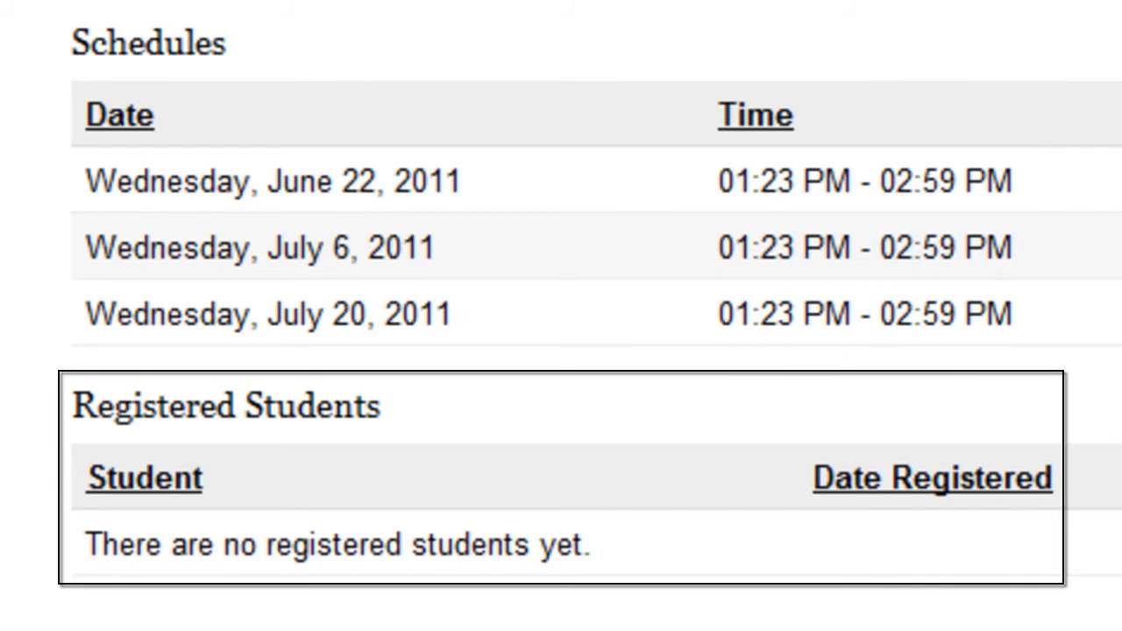
Set the saved enrollment form's status to Closed.
scroll(597, 333, down, 4)
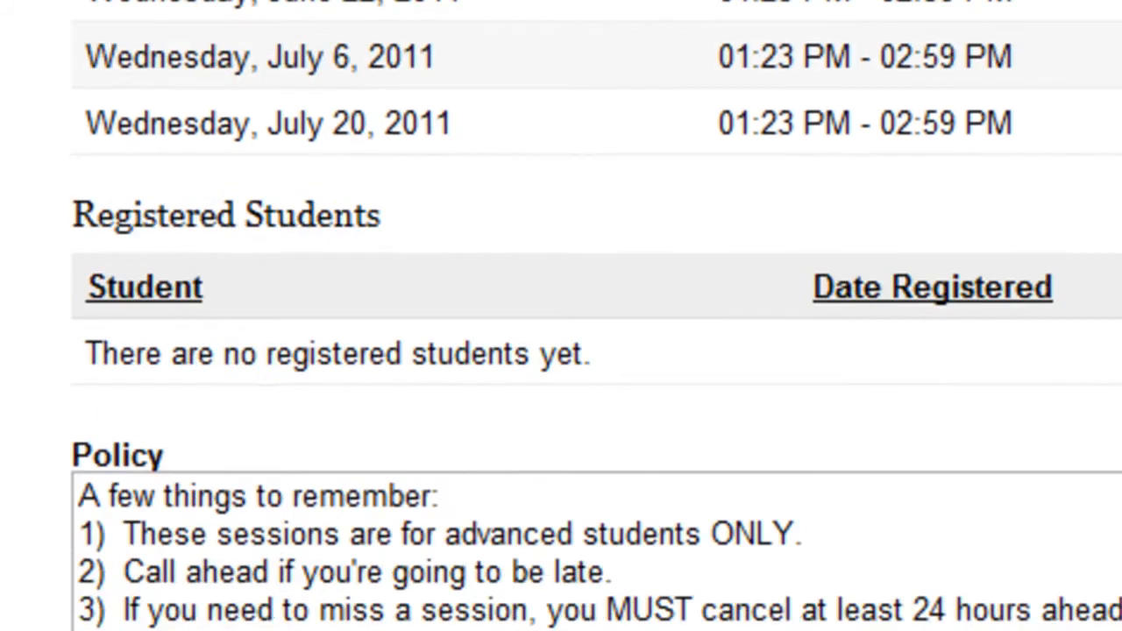
click(175, 449)
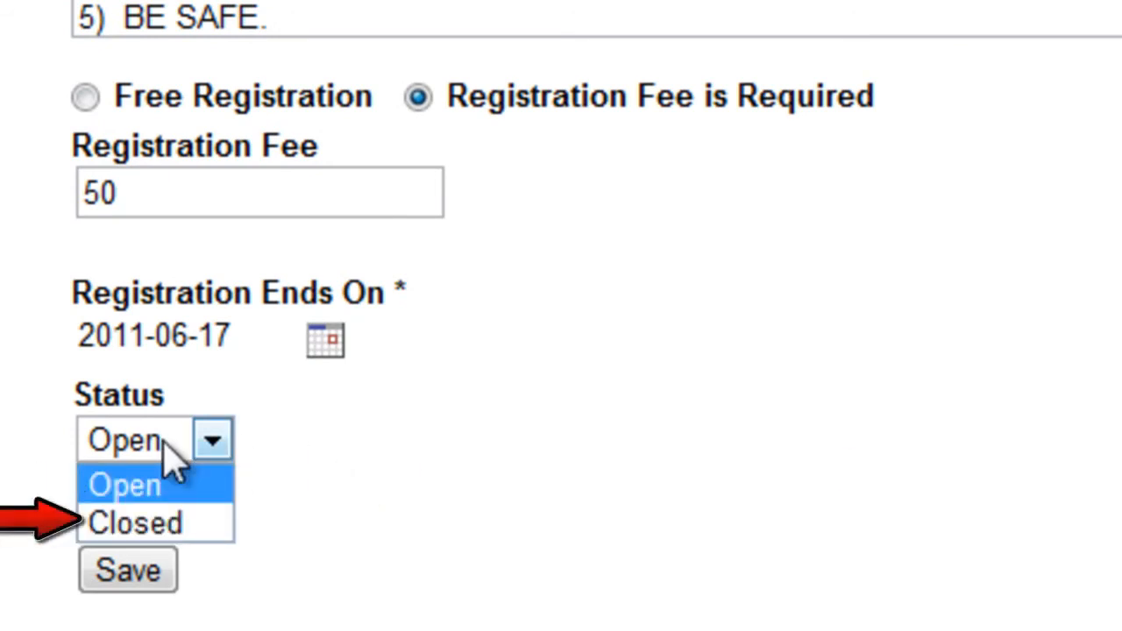
click(192, 525)
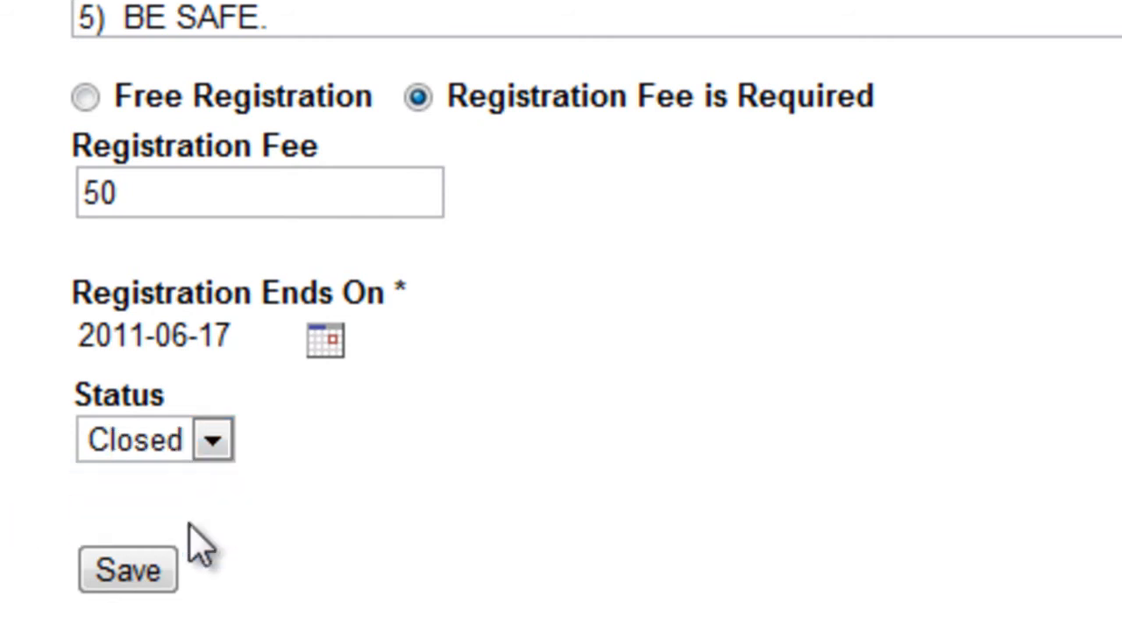
Set the enrollment form's status to Open and save the form.
click(210, 441)
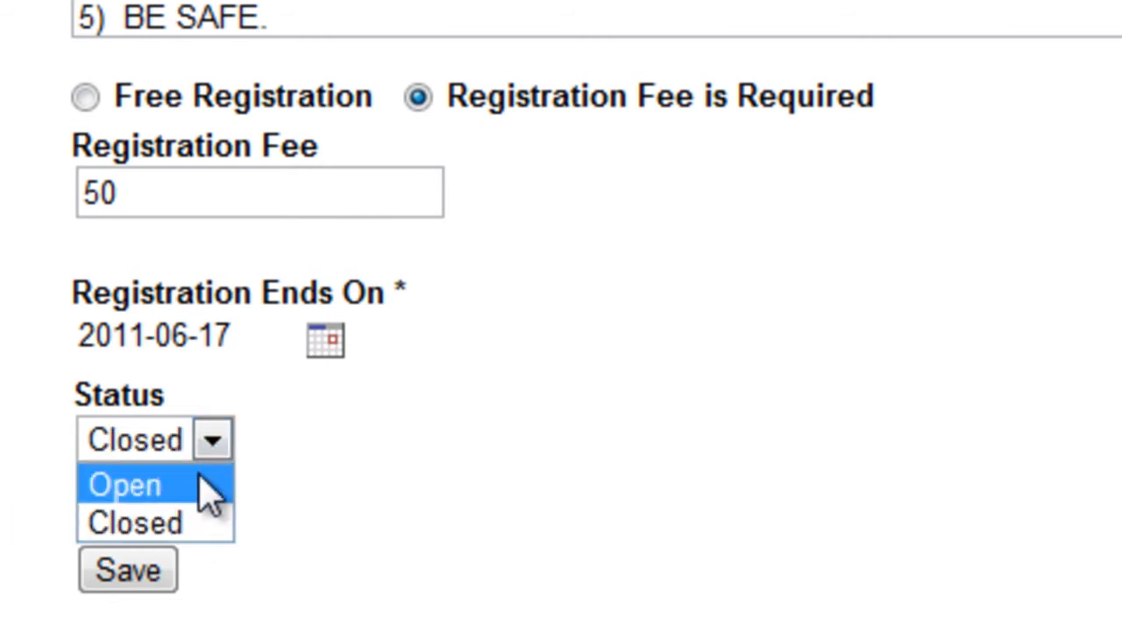
click(203, 489)
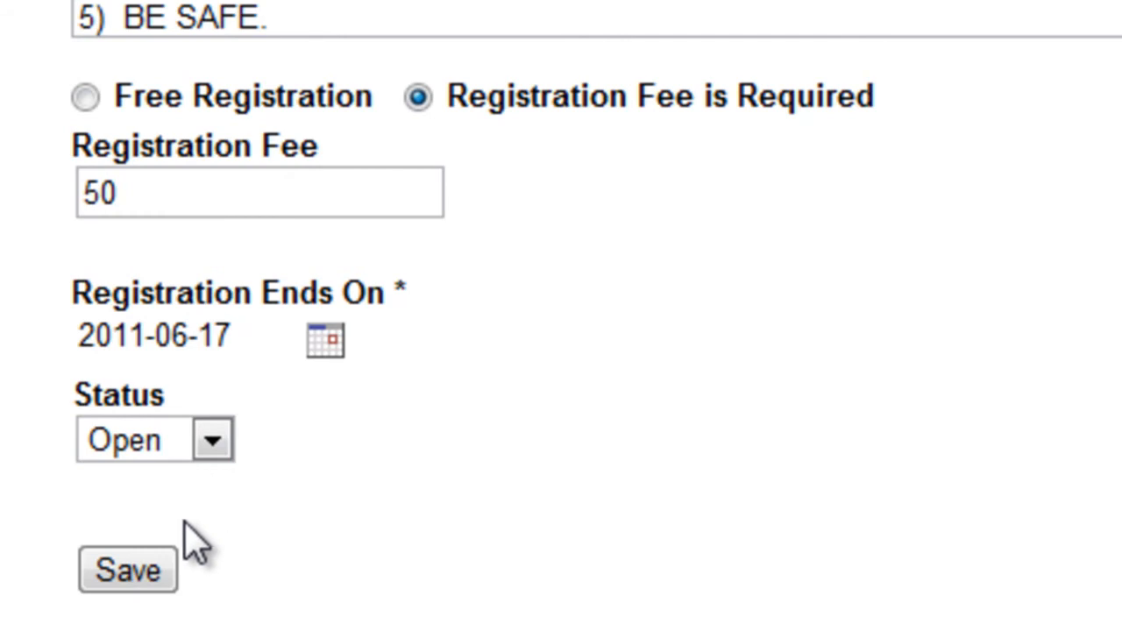
click(130, 572)
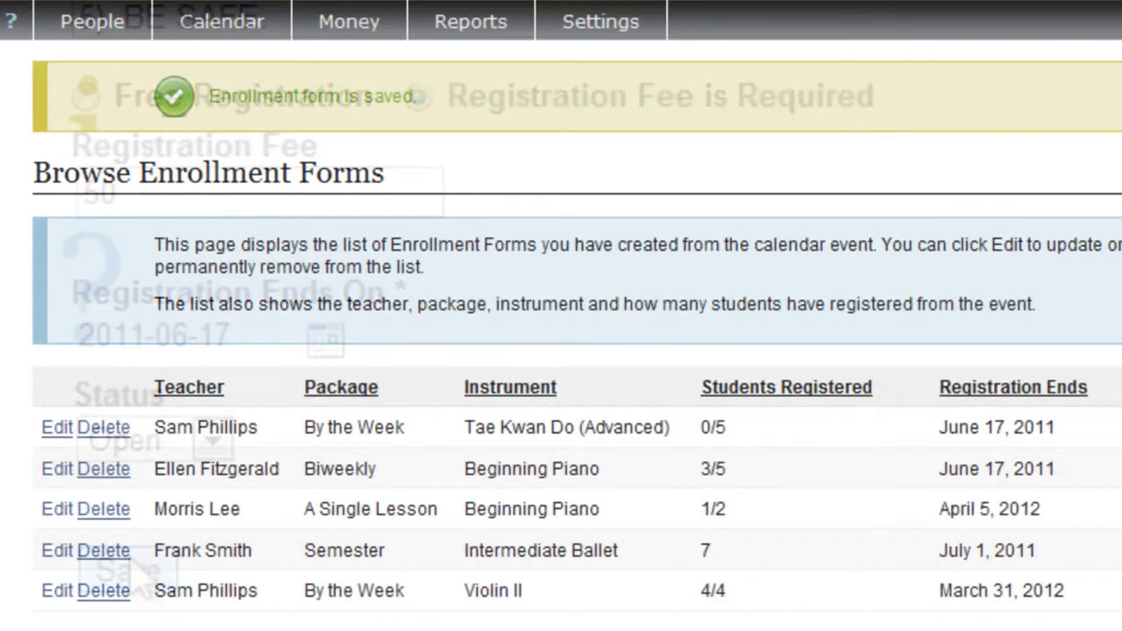